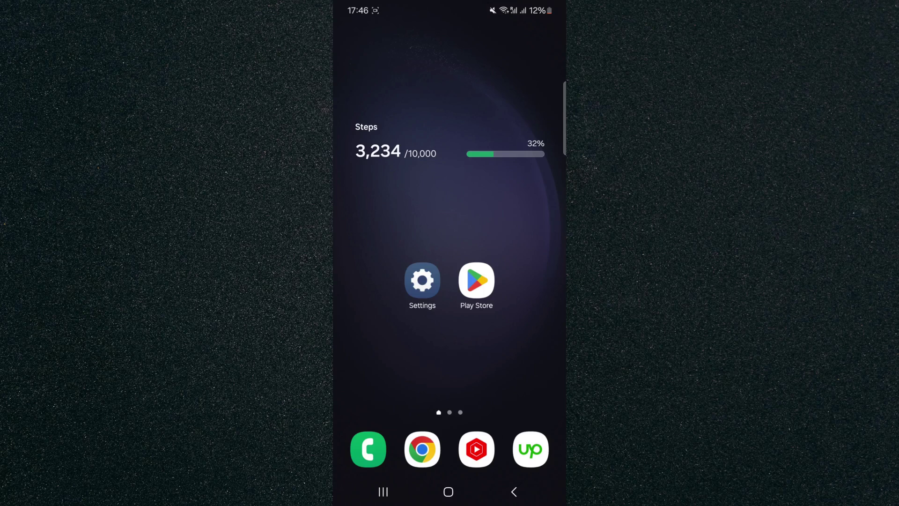
Launch DevCheck Device & System Info from its Google Play Store page
click(477, 280)
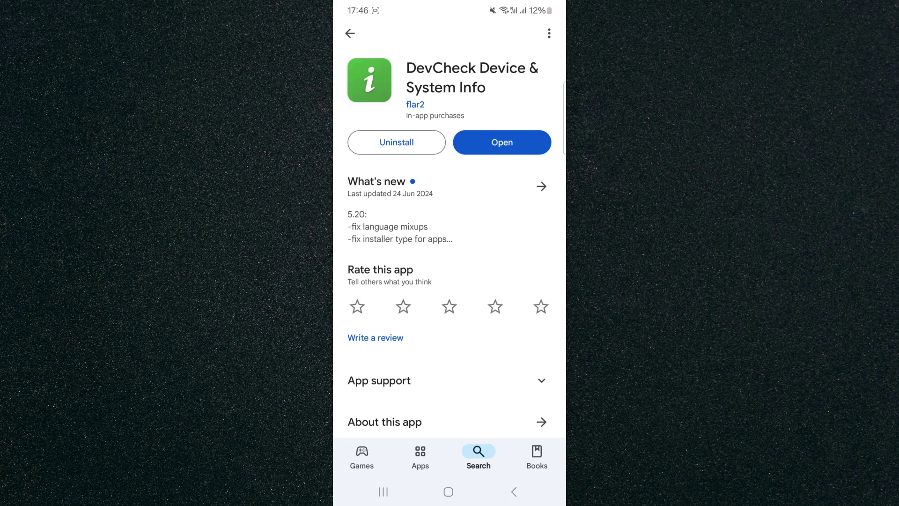
click(529, 147)
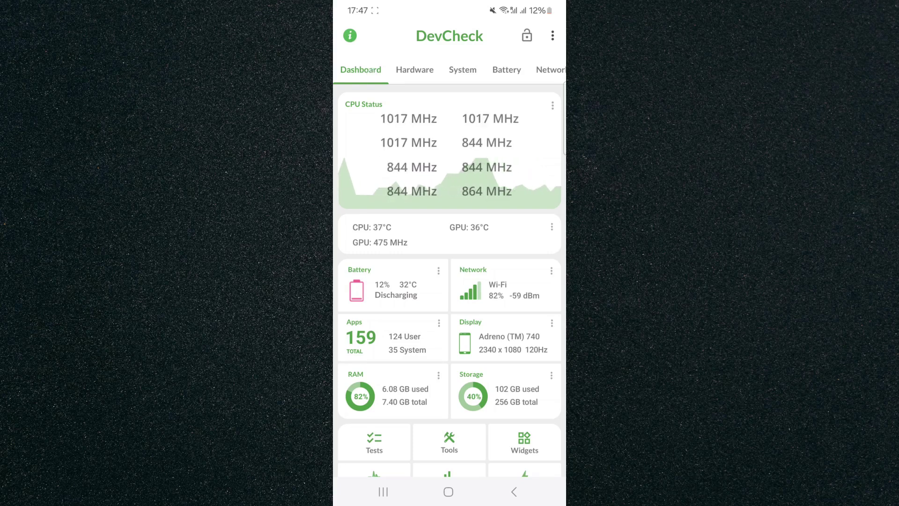
On the Hardware tab, select the word Architecture (ARMv8) in the Processor card
click(414, 69)
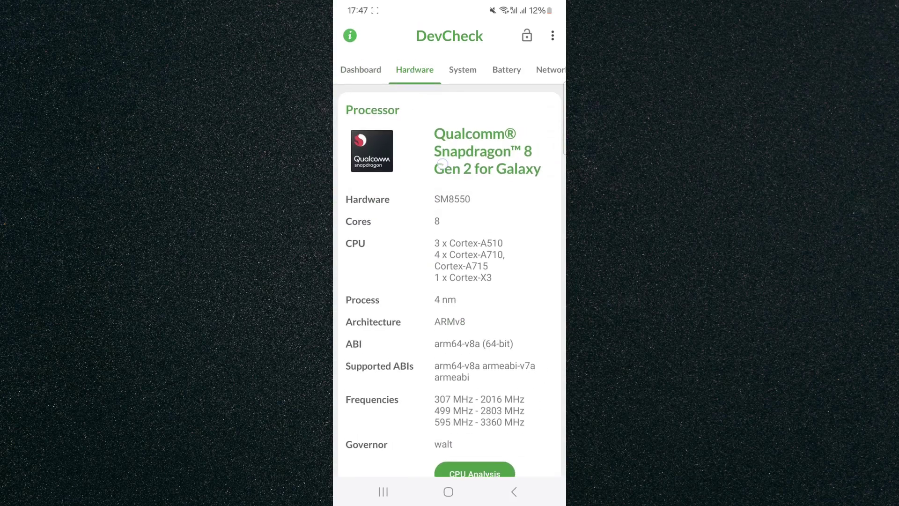
click(449, 160)
drag(448, 349, 447, 287)
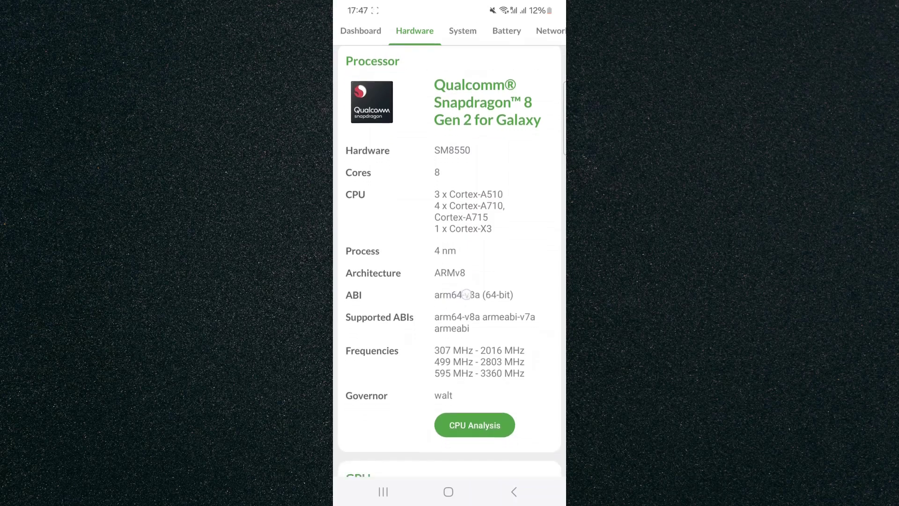
double_click(386, 260)
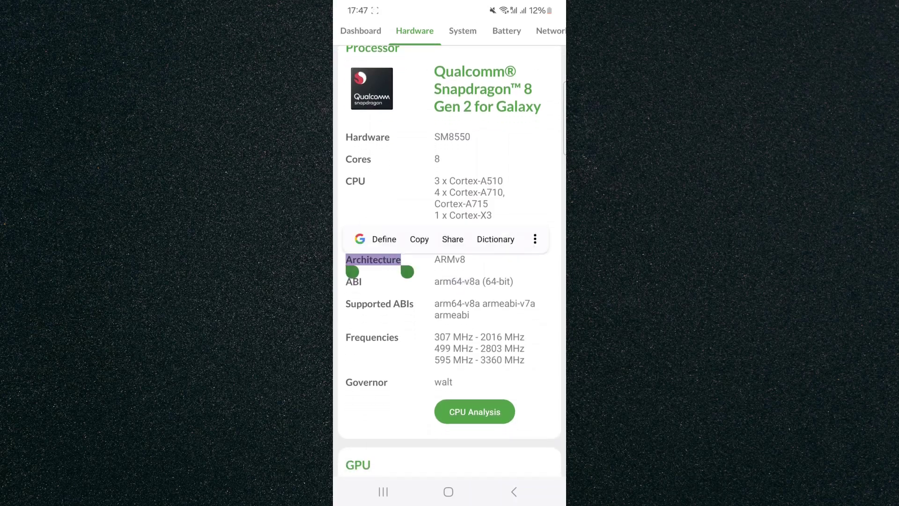